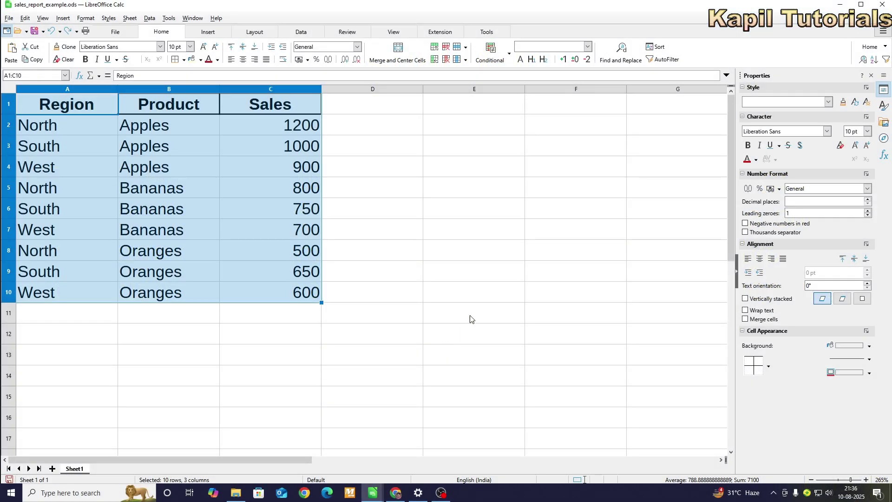
- Add Sum subtotals of Sales grouped by Region to the data in A1:C10, and undo them
left_click_drag(852, 480, 854, 480)
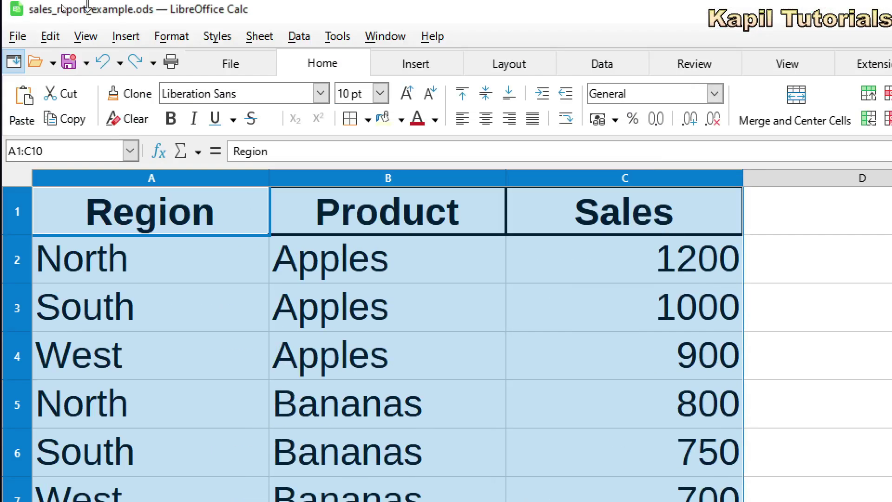
left_click(149, 18)
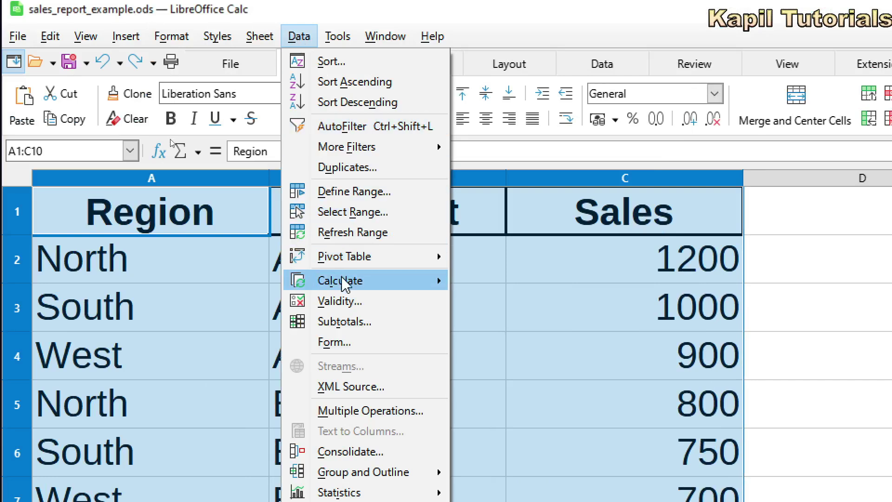
left_click(341, 322)
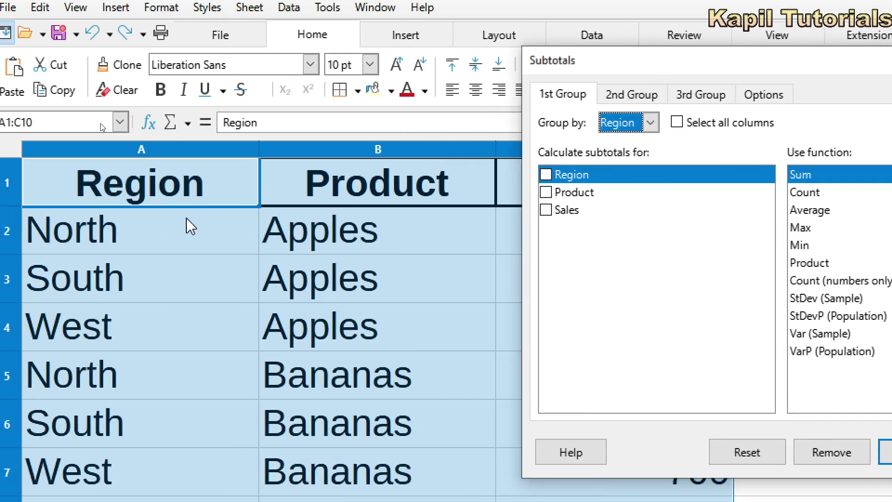
left_click_drag(589, 66, 493, 109)
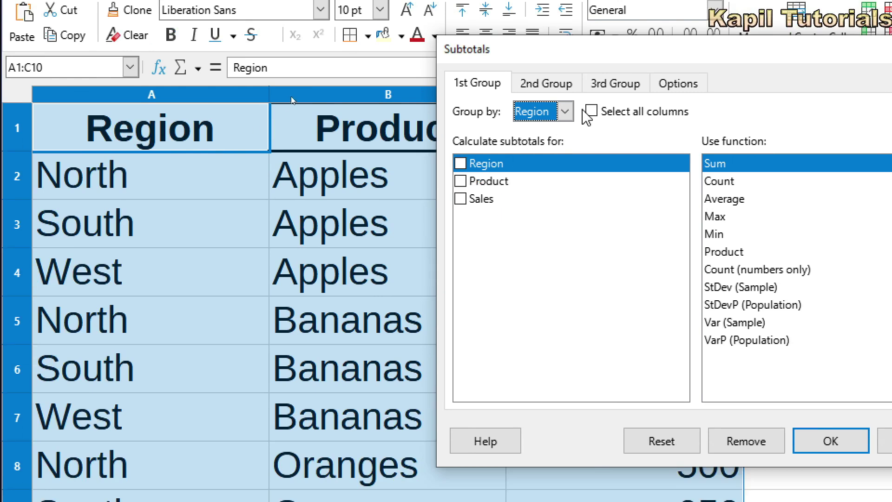
left_click(460, 199)
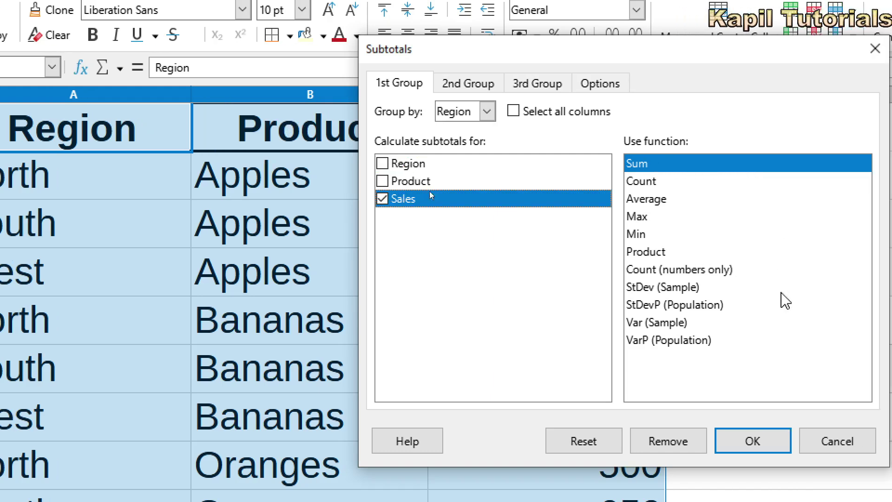
left_click(747, 439)
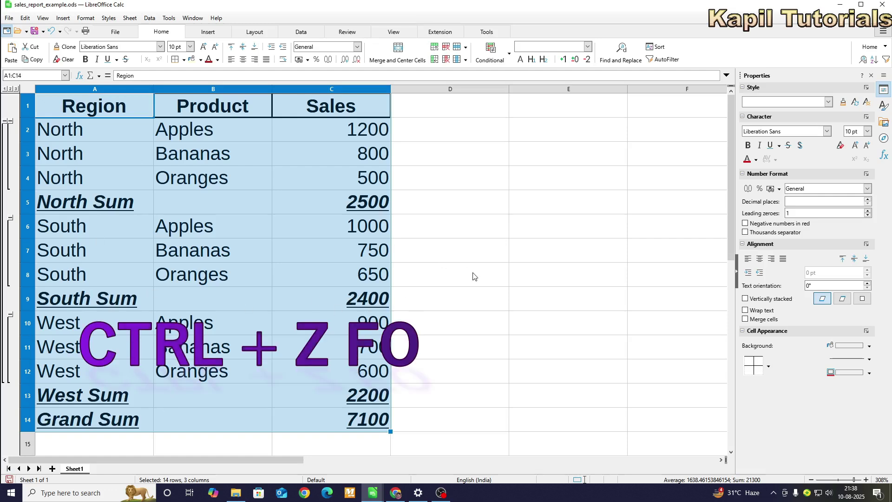
key("ctrl+z")
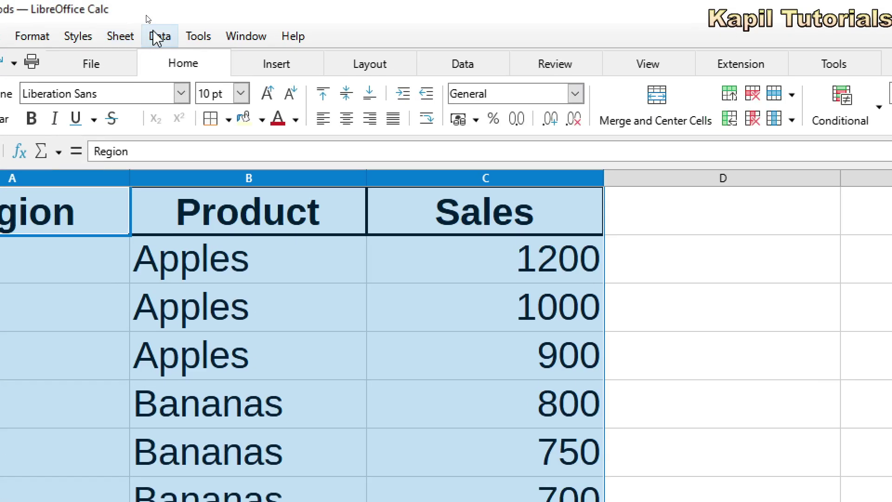
- Add Sum subtotals of Sales grouped by Product to the sales table, and undo them
left_click(149, 18)
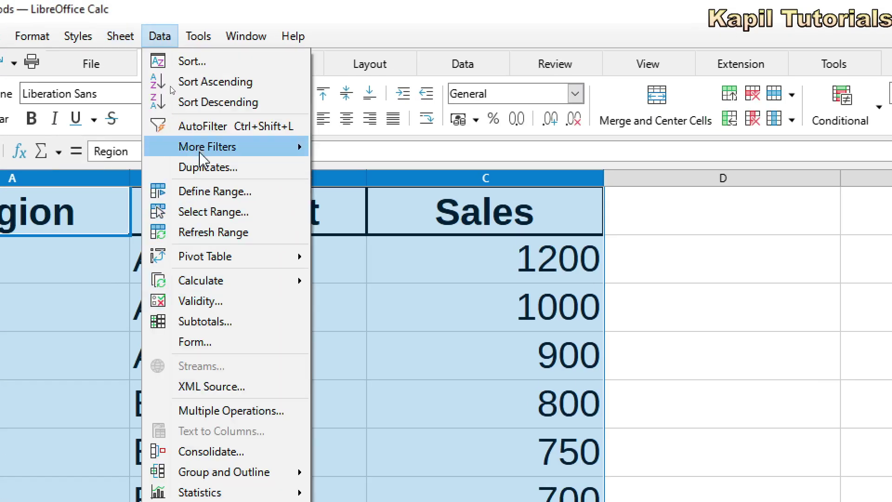
left_click(196, 320)
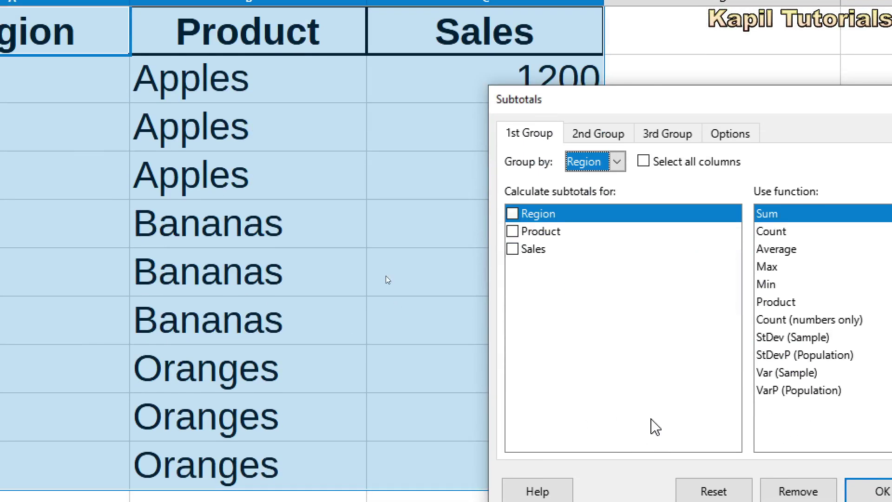
left_click(618, 163)
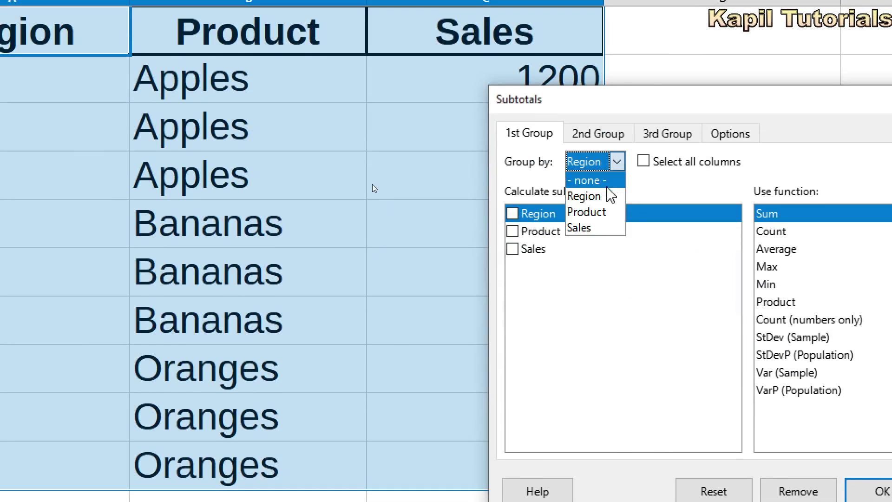
left_click(586, 212)
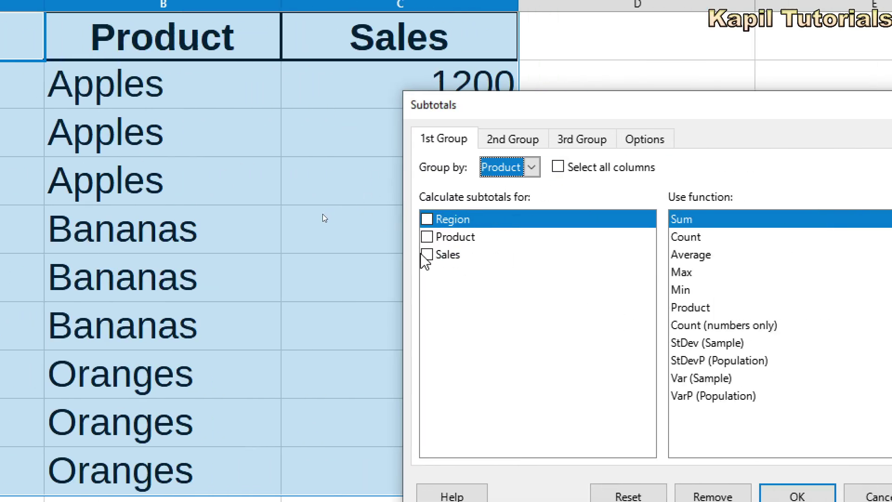
left_click(427, 254)
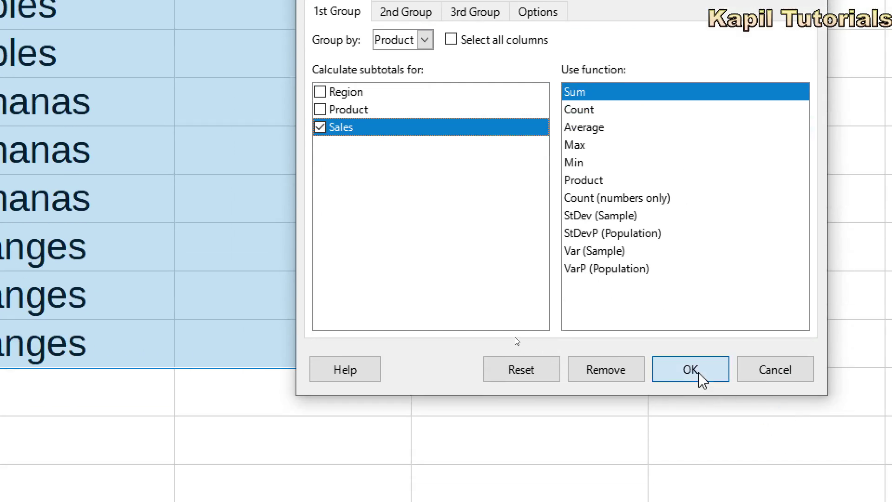
left_click(761, 495)
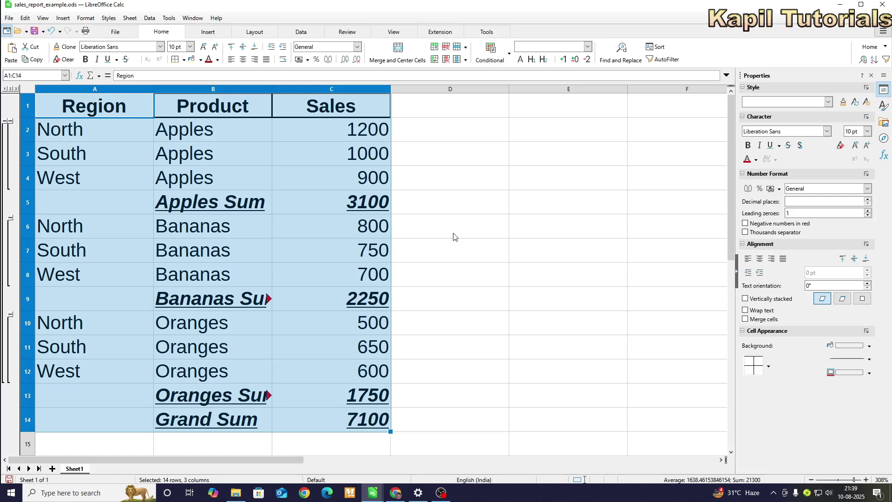
key("ctrl+z")
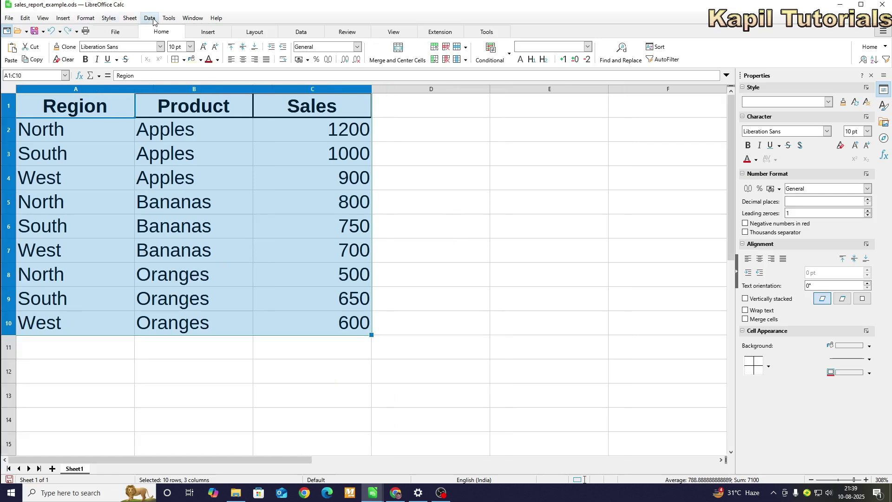
- Add subtotals grouped by Product using the Max function on Sales, and undo them
left_click(149, 18)
left_click(170, 161)
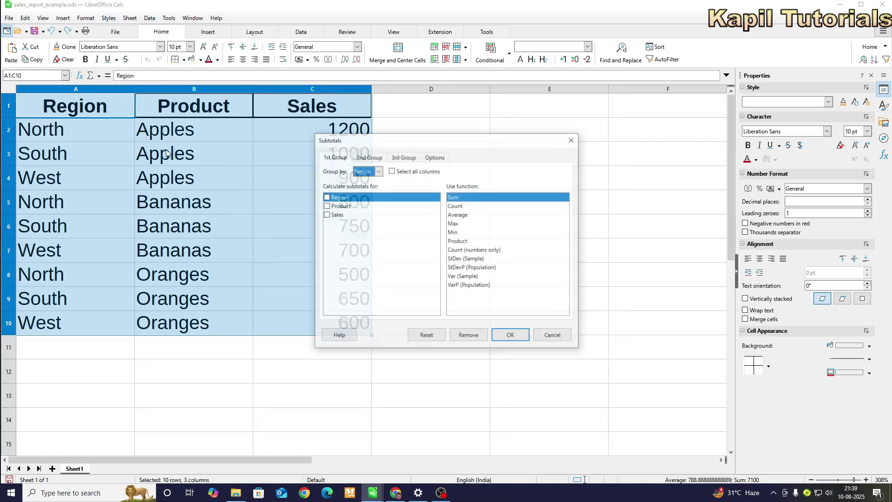
left_click(378, 172)
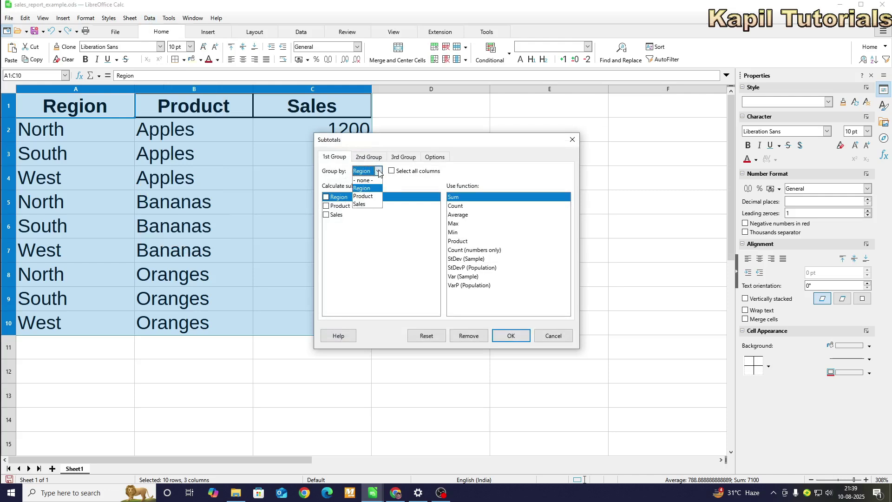
left_click(365, 196)
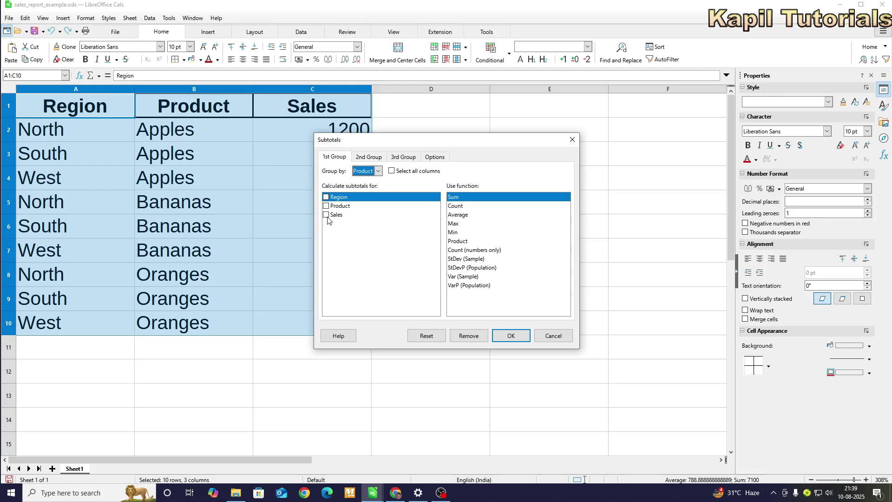
left_click_drag(352, 144, 387, 197)
left_click(361, 268)
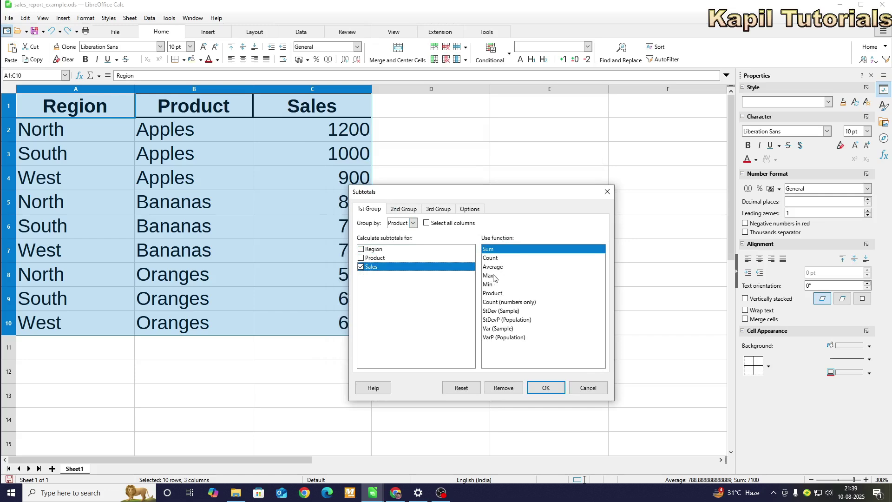
left_click(492, 277)
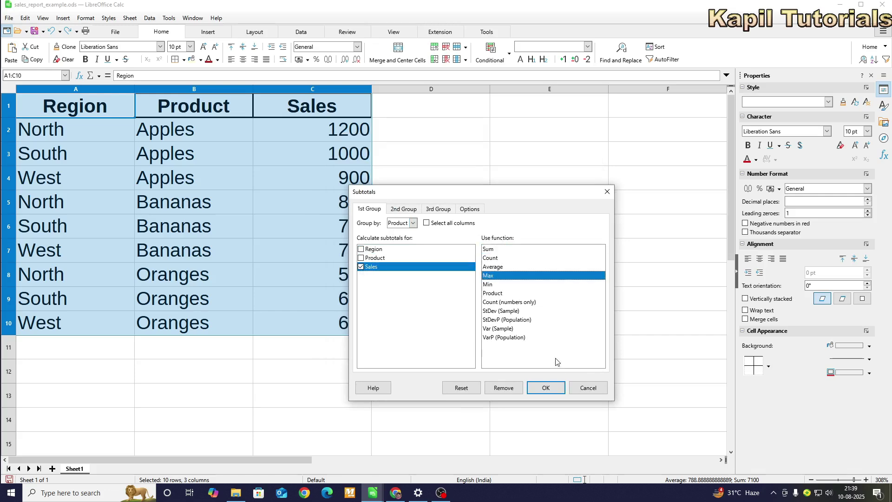
left_click(547, 388)
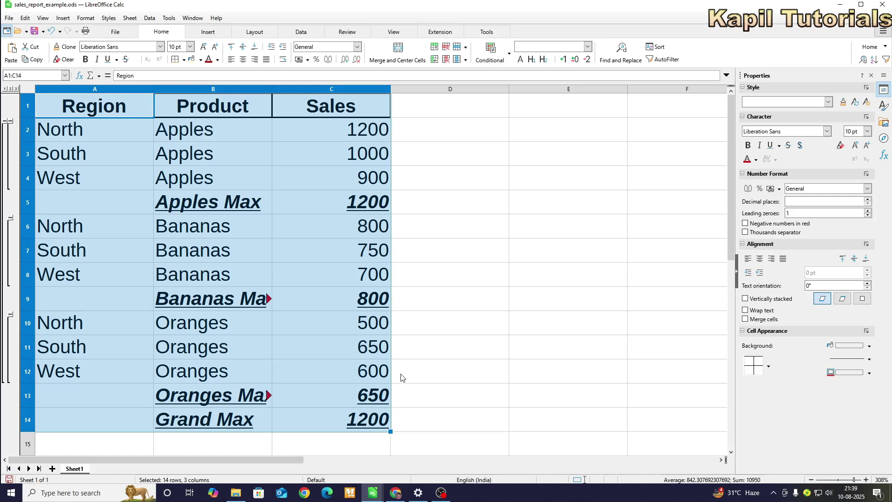
key("ctrl+z")
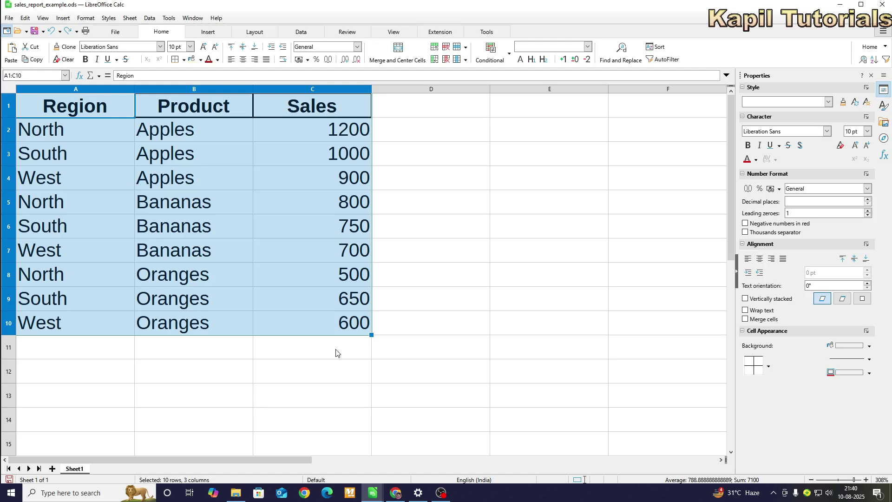
- Switch to the subtotals1.ods spreadsheet and undo the subtotals already applied on Sheet2
key("alt+Tab")
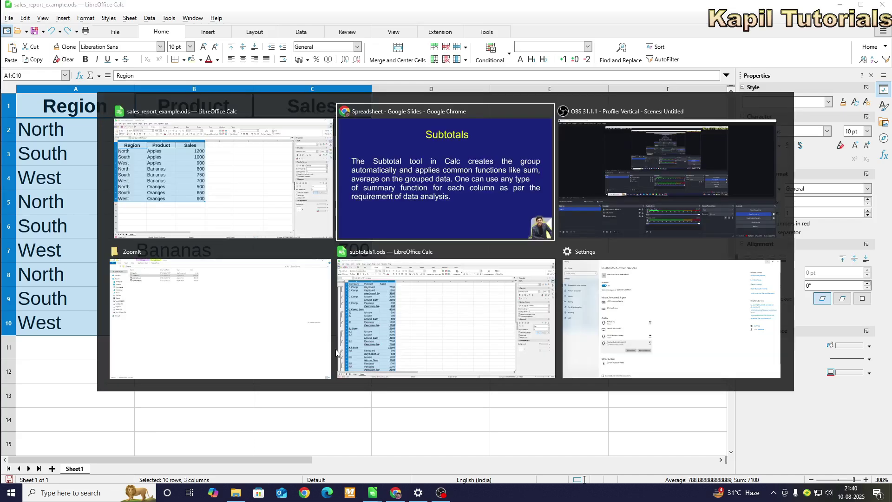
left_click(431, 328)
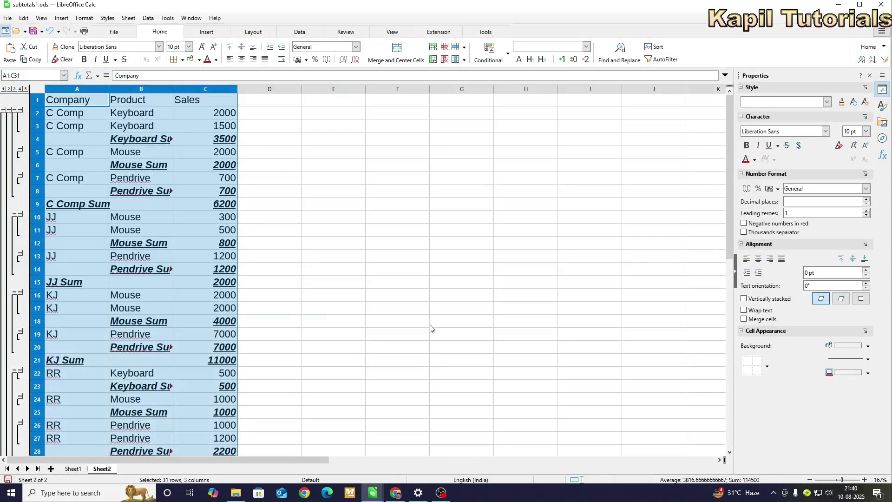
key("ctrl+z")
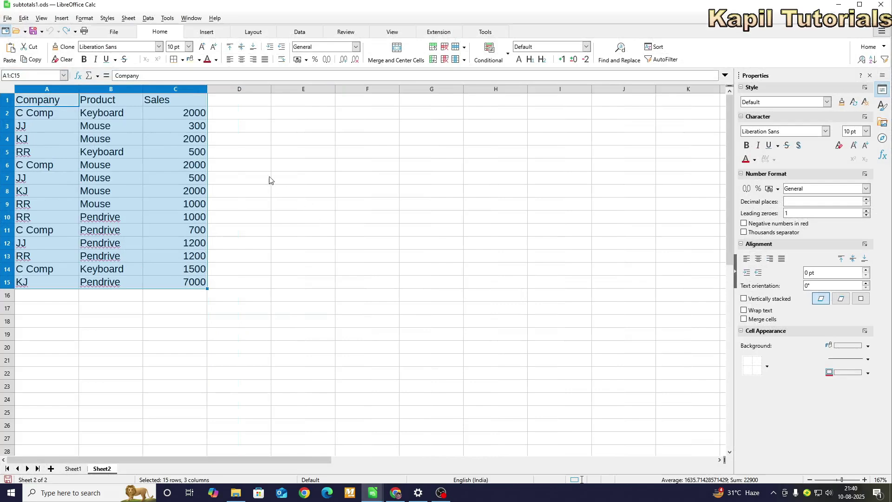
- Add Sum subtotals of Sales grouped by Company to A1:C15, review the results, and undo them
left_click_drag(842, 480, 852, 483)
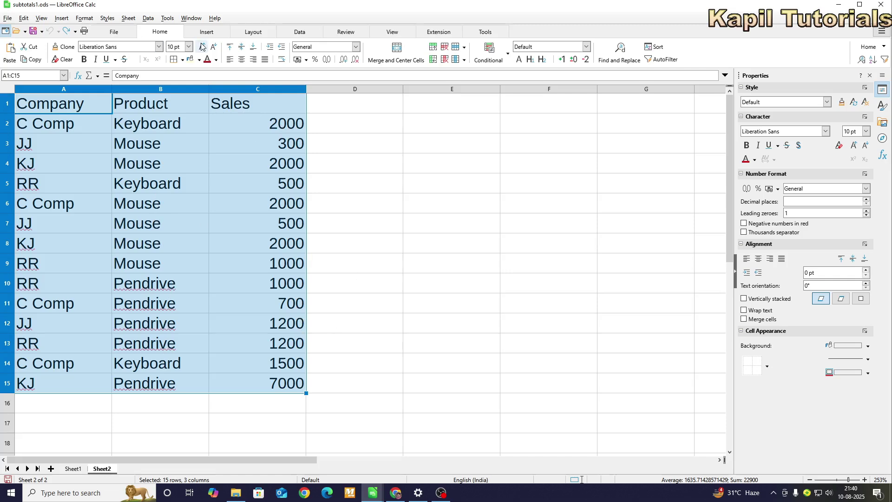
left_click(150, 18)
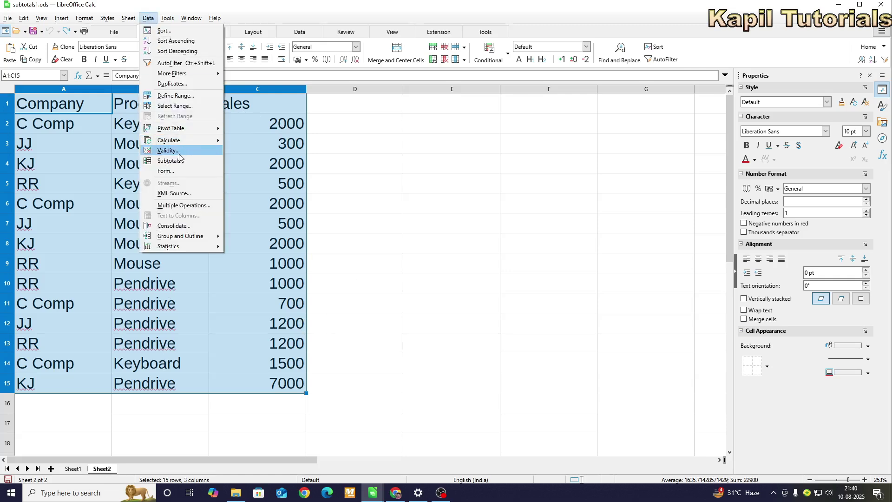
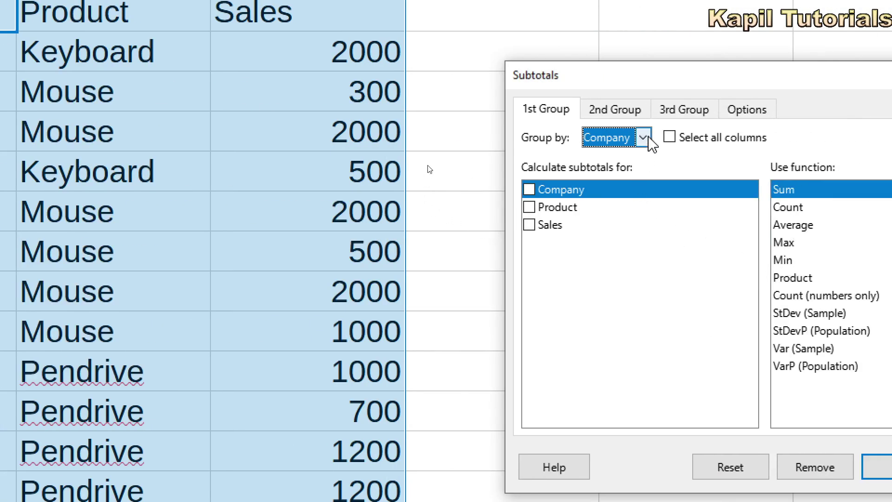
left_click(644, 138)
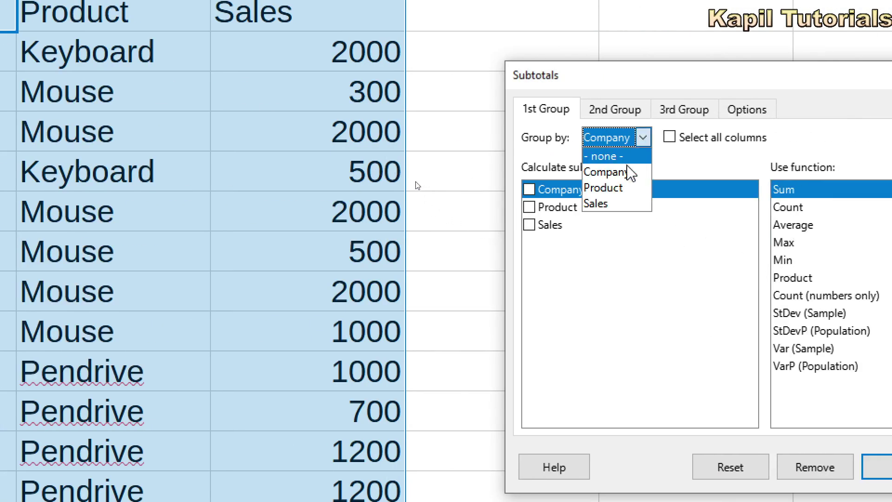
left_click(605, 173)
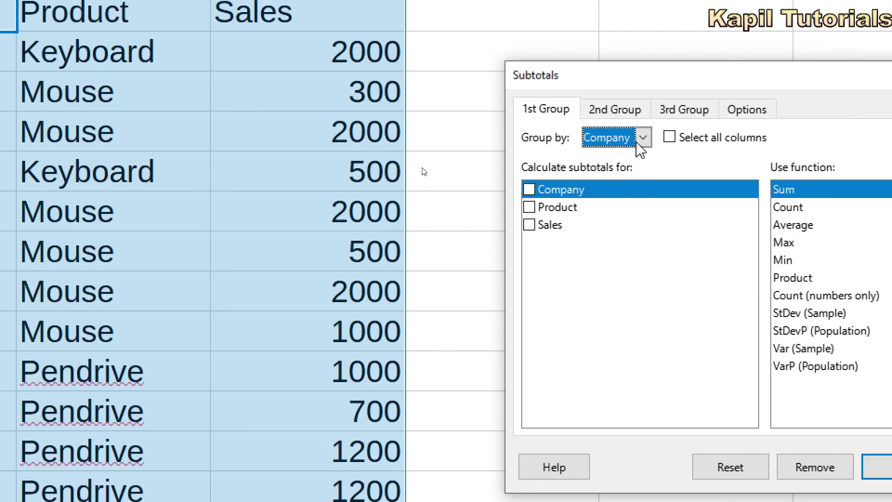
left_click(530, 225)
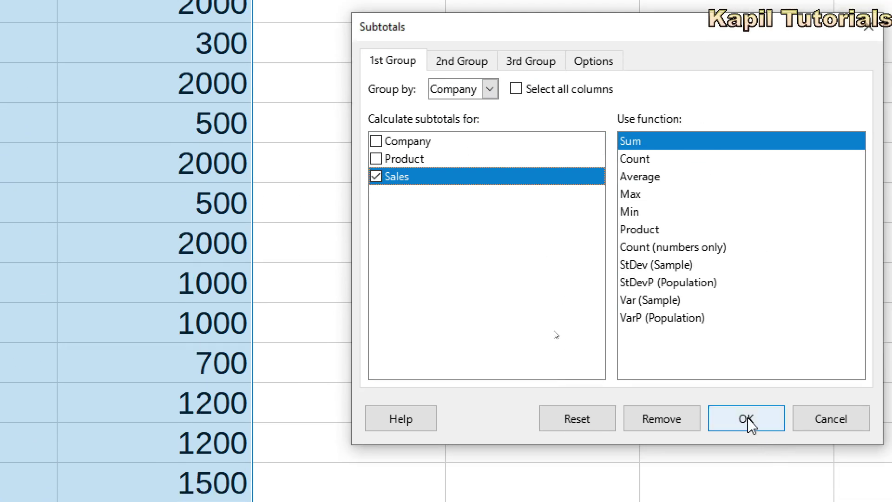
left_click(856, 468)
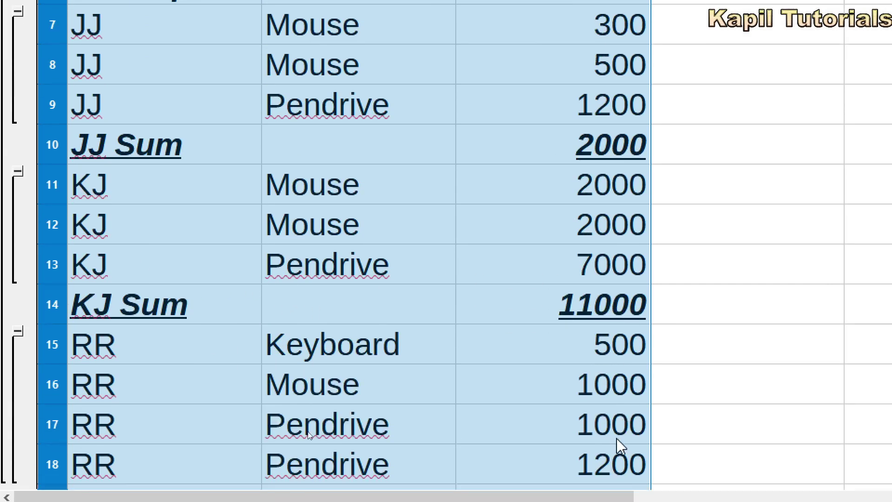
scroll(663, 347, "down", 2)
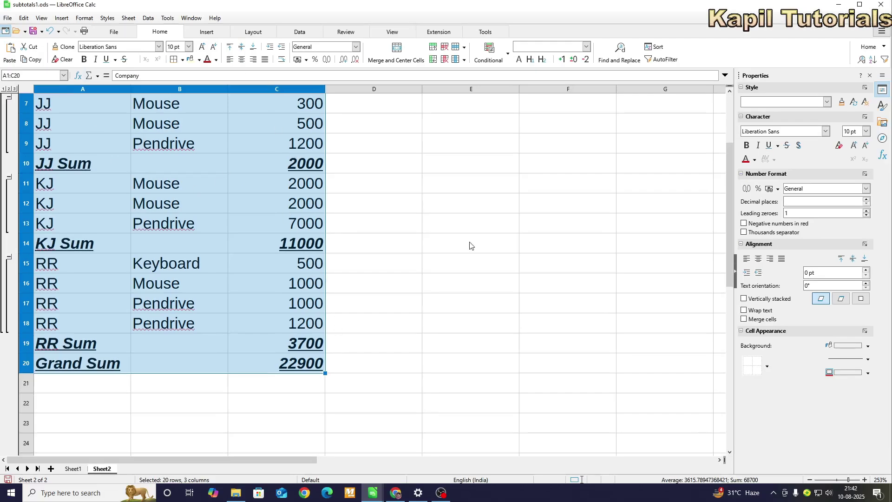
key("ctrl+z")
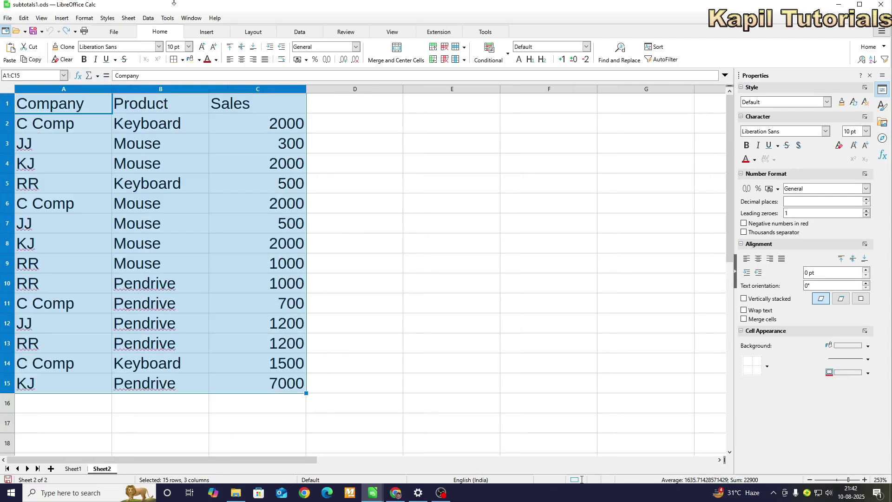
- Start subtotals for A1:C15 with the first group set to Company, summing the Sales column
left_click(148, 18)
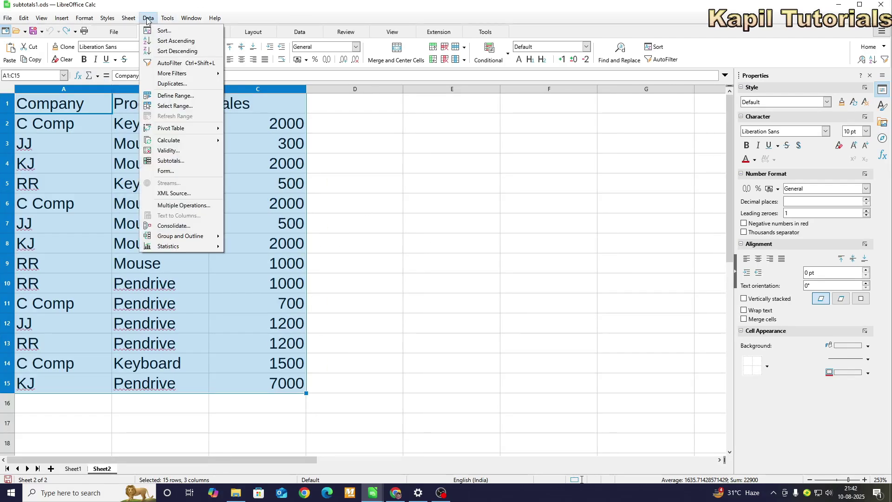
left_click(163, 161)
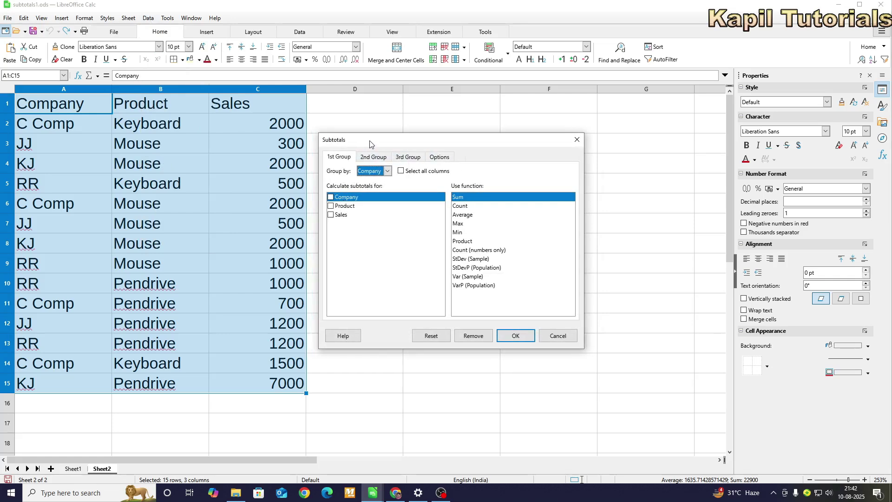
left_click_drag(364, 145, 416, 143)
left_click(434, 170)
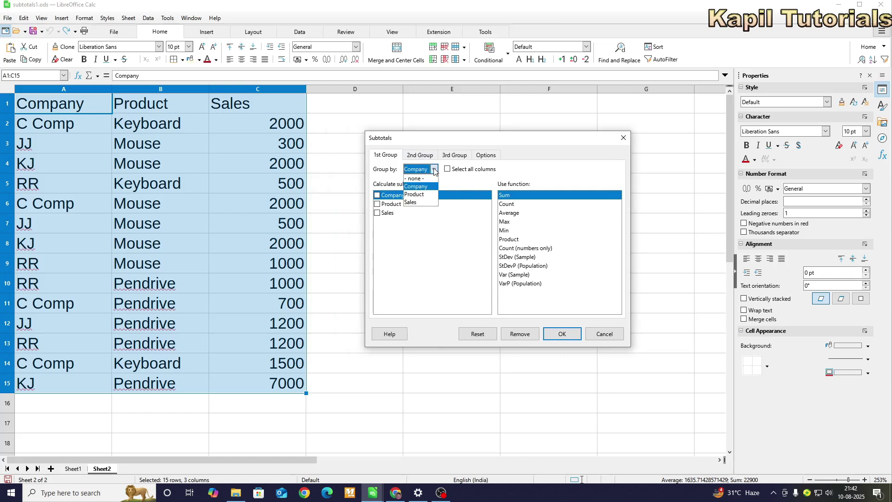
left_click(417, 186)
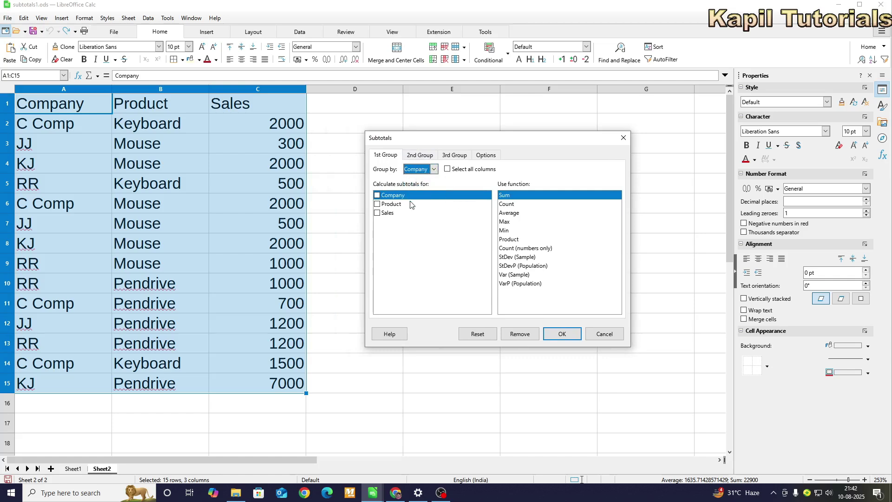
left_click(377, 213)
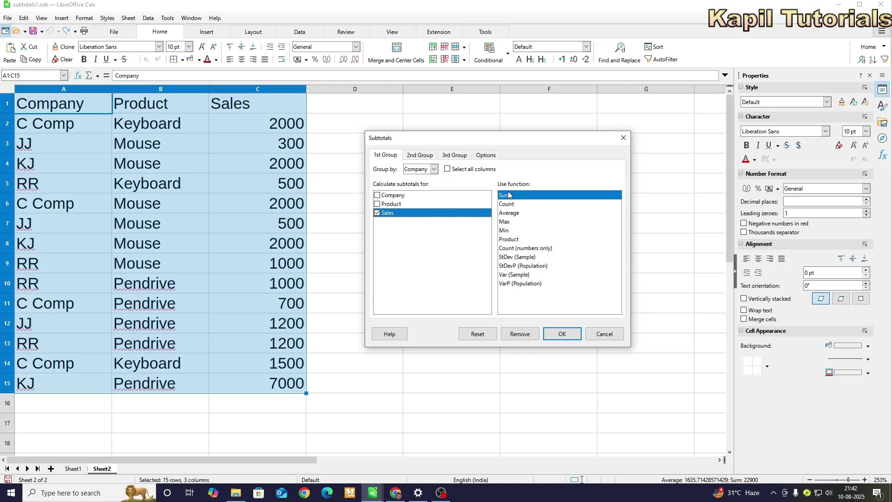
- Add a second subtotal group by Product with Sum of Sales, apply the subtotals, and review the nested results
left_click(423, 156)
left_click(434, 169)
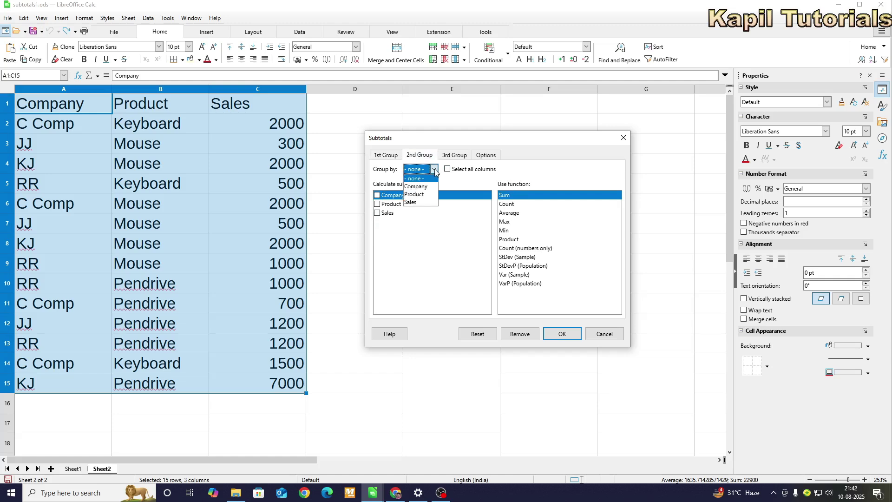
left_click(423, 194)
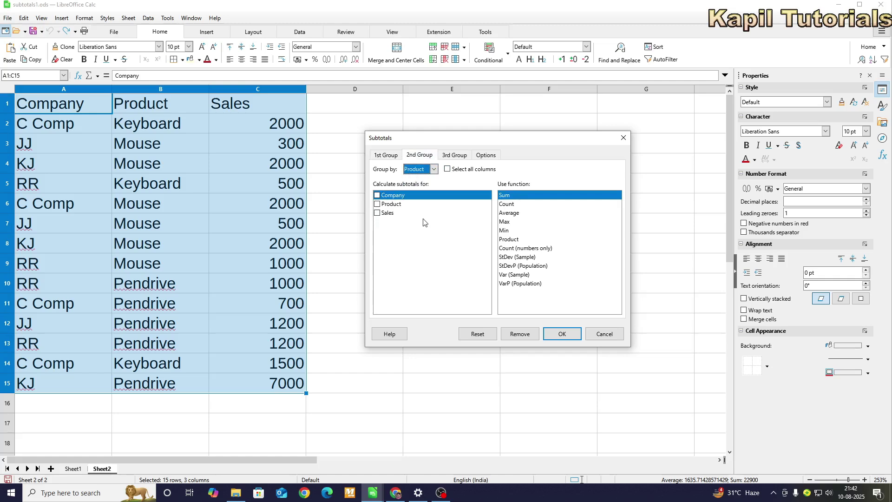
left_click(390, 217)
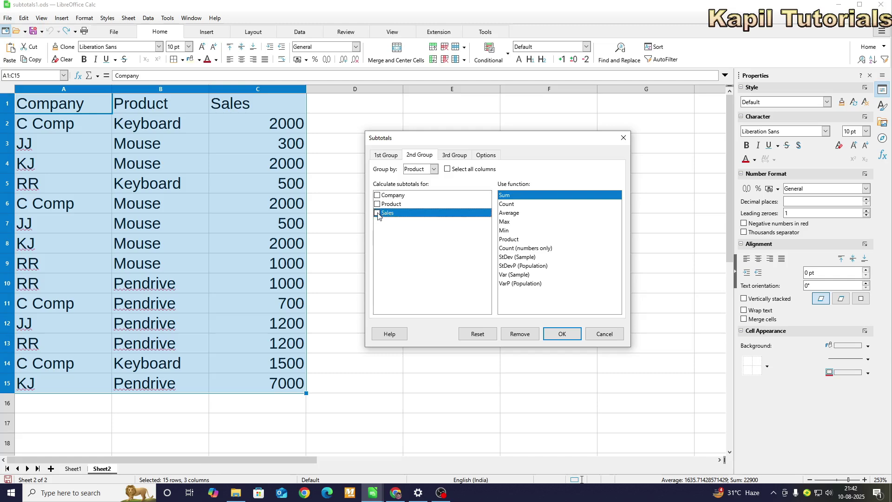
left_click(378, 213)
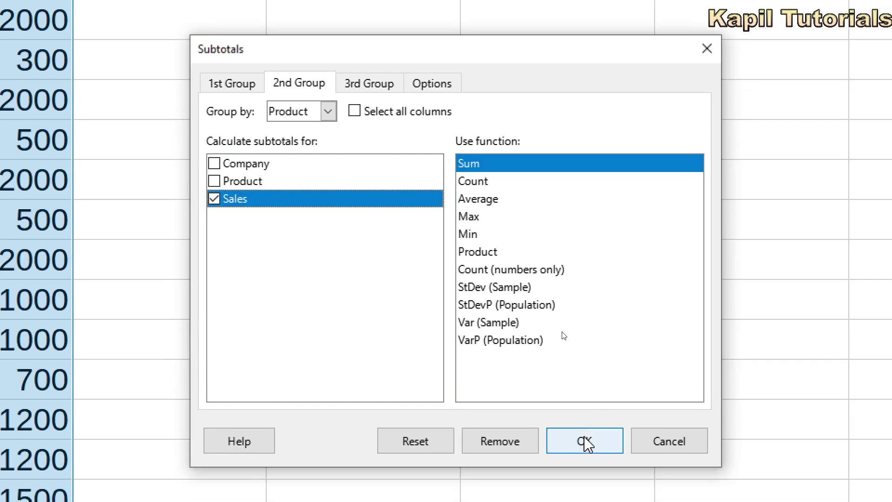
left_click(585, 454)
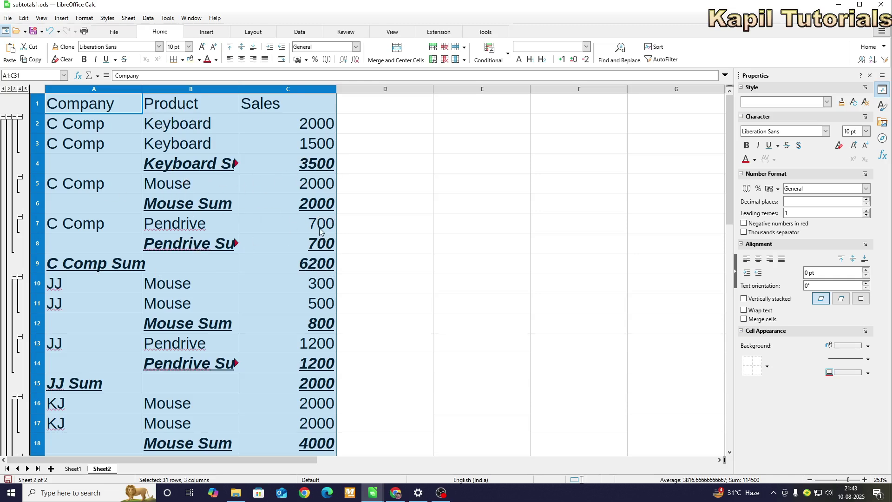
scroll(309, 221, "down", 1)
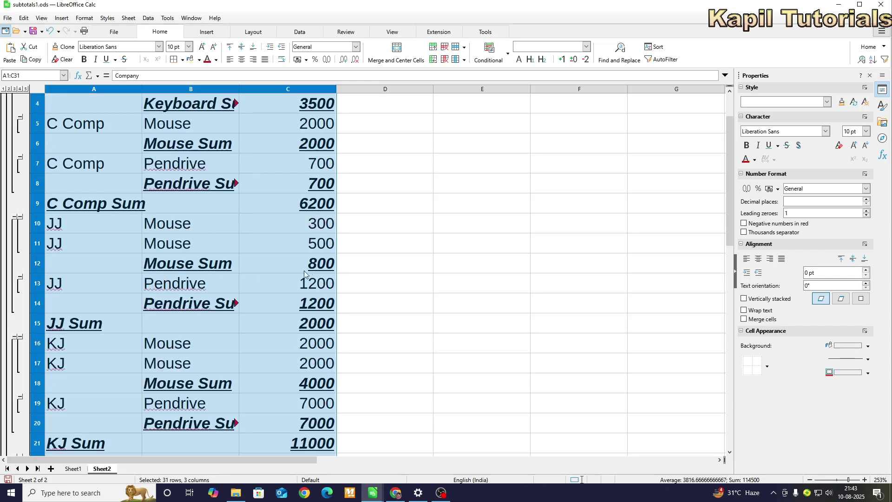
scroll(367, 271, "down", 1)
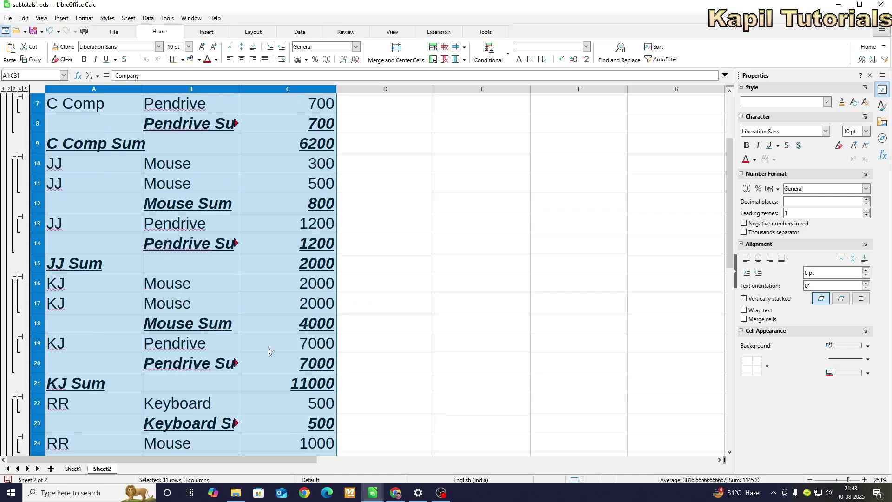
scroll(268, 349, "up", 2)
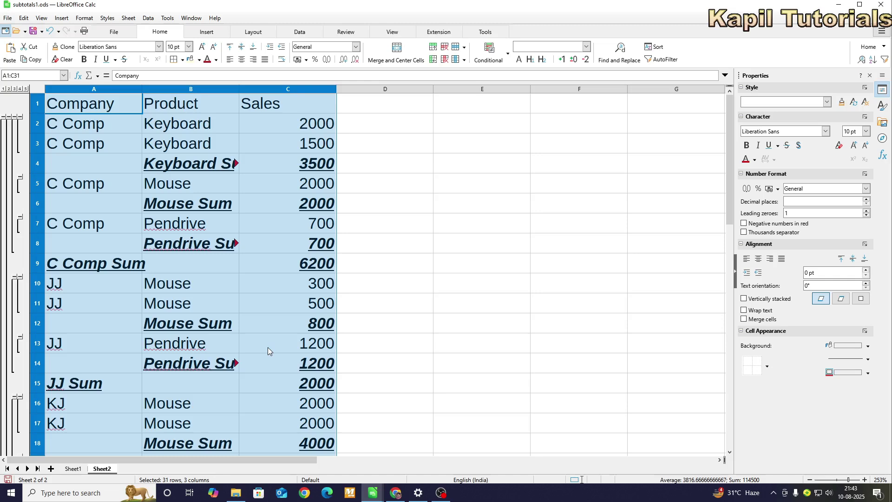